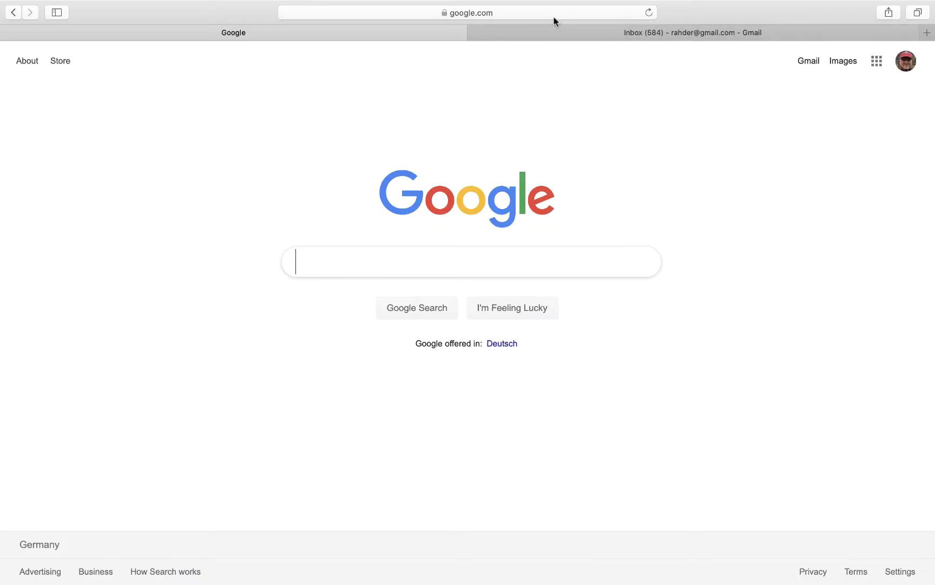
# Search 'sencha' from the address bar to reach the sencha.com home page
pyautogui.click(552, 13)
pyautogui.write('sencha')
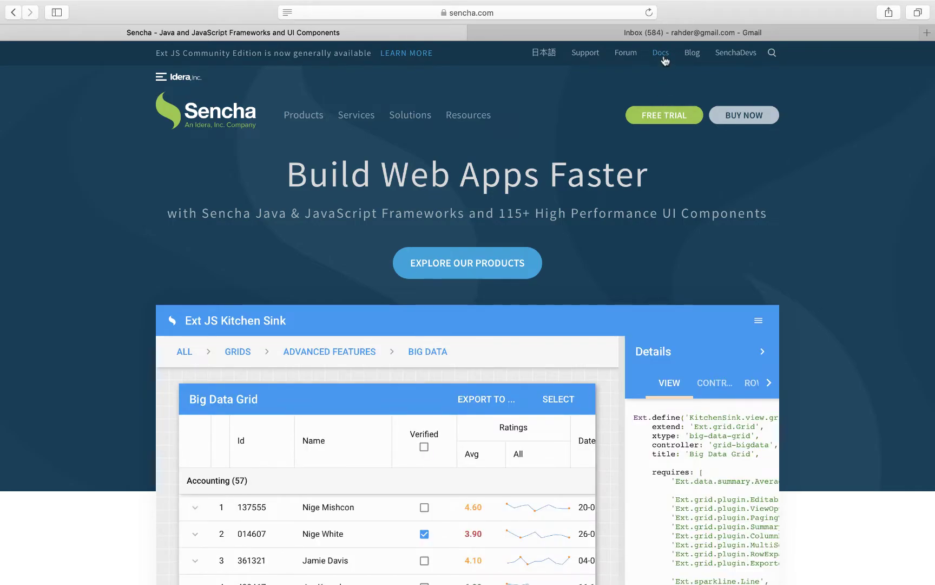
# Open the Sencha documentation for ExtReact version 6.7.0
pyautogui.click(664, 58)
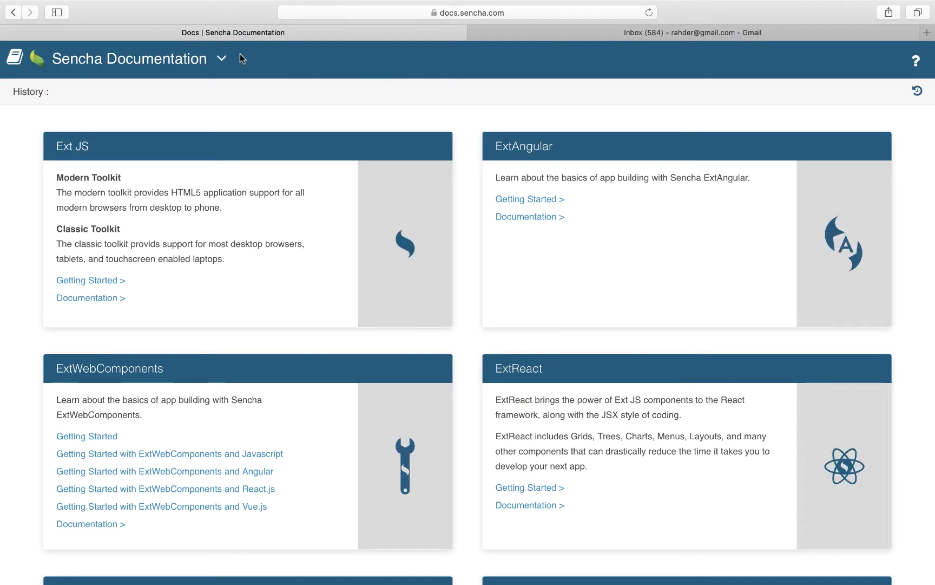
pyautogui.click(222, 60)
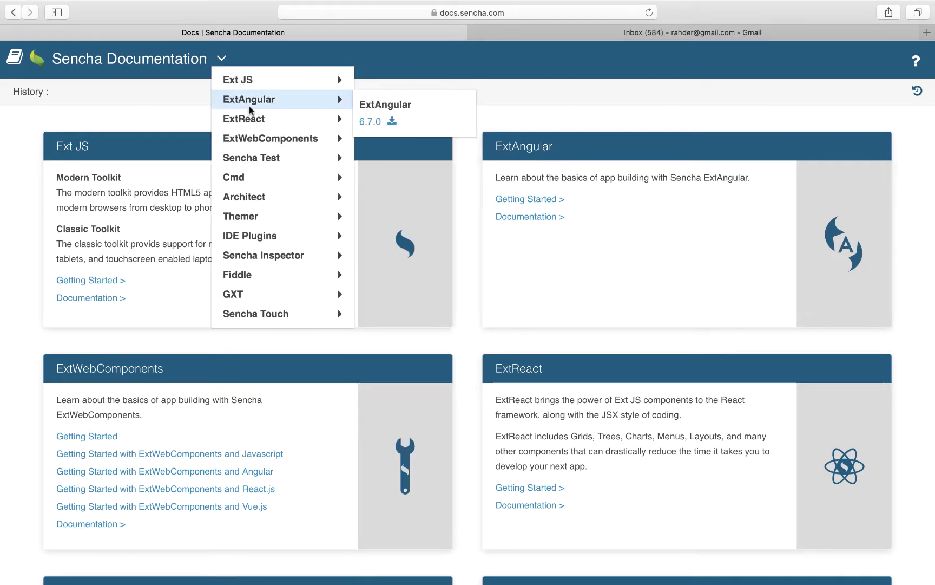
pyautogui.moveTo(278, 120)
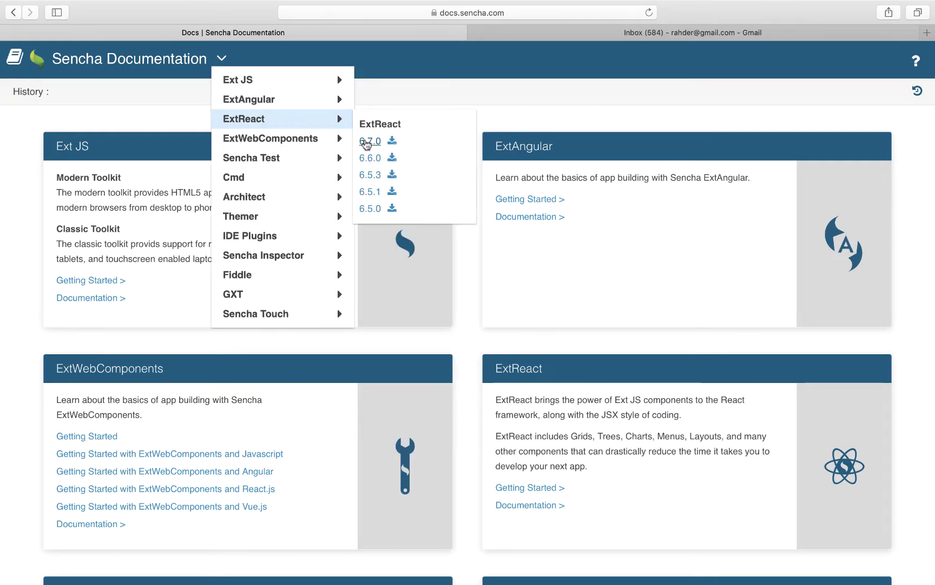
pyautogui.click(365, 142)
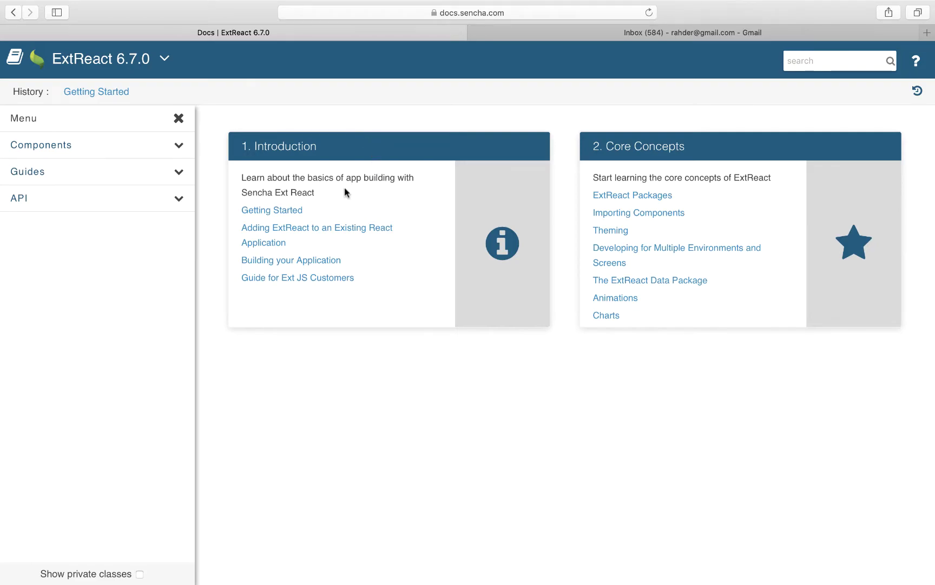
# Open the ExtReact Getting Started guide, then the free ExtReact trial page in a new tab
pyautogui.click(294, 212)
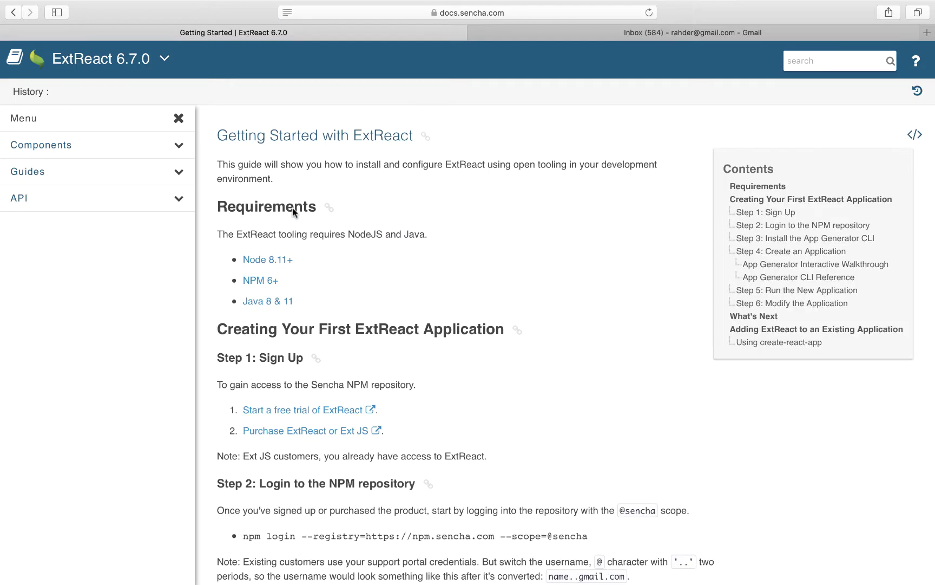
pyautogui.scroll(-2, 294, 213)
pyautogui.scroll(-3, 294, 212)
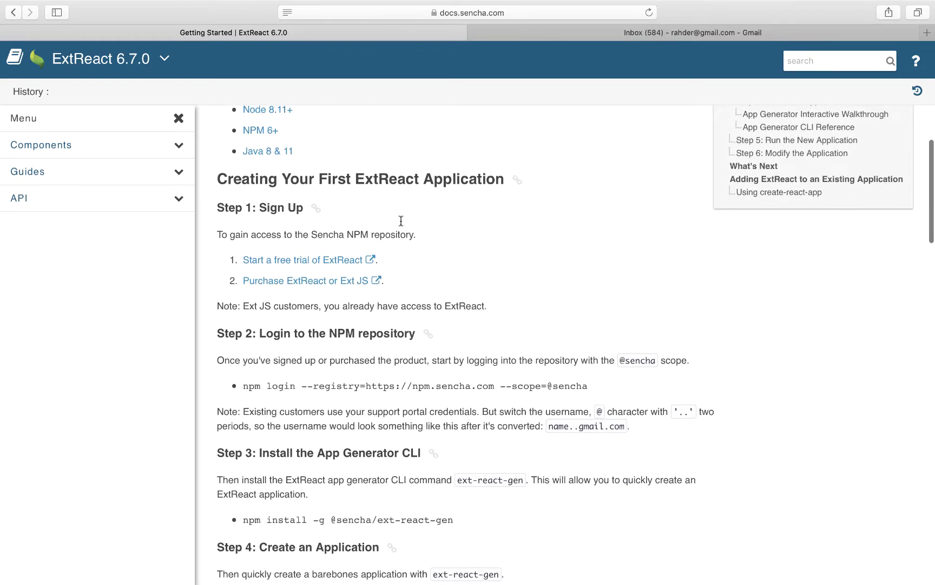
pyautogui.click(331, 262)
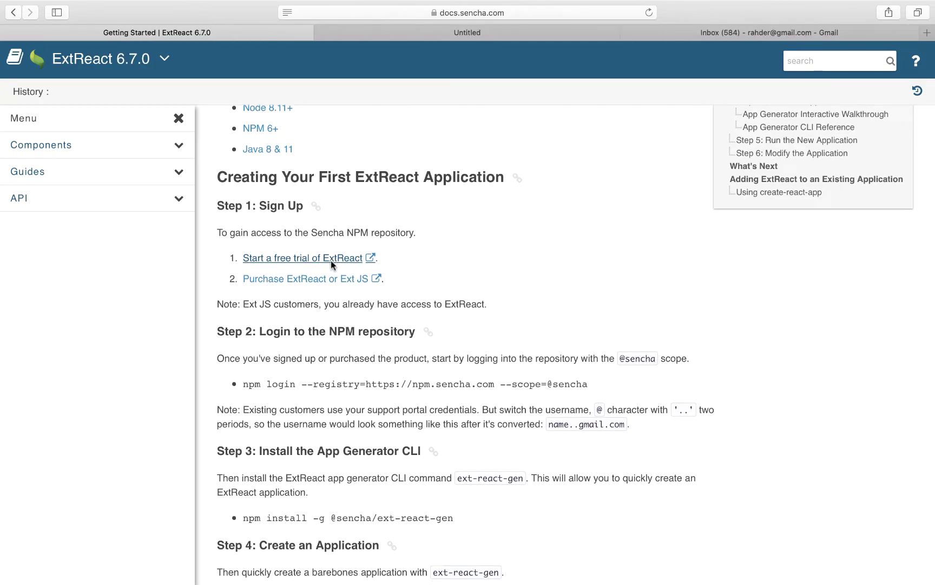
# Fill in the trial form's first and last name, company 'Sencha', e-mail and phone number
pyautogui.click(484, 33)
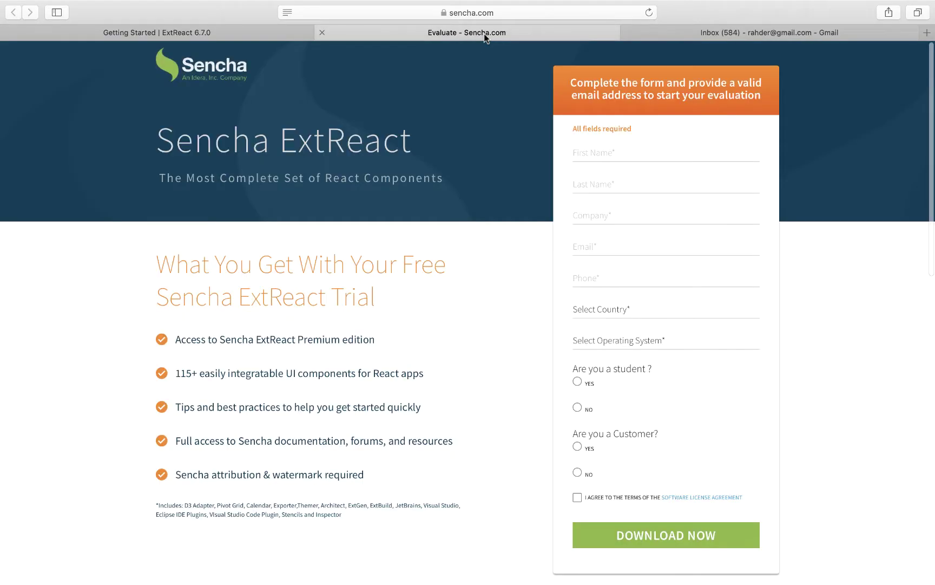
pyautogui.click(591, 147)
pyautogui.press('Tab')
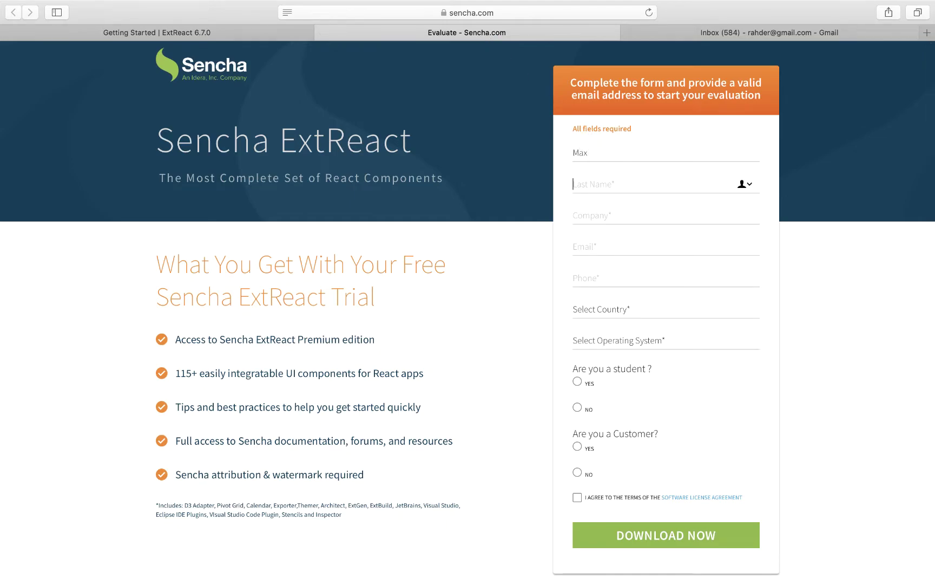
pyautogui.press('Tab')
pyautogui.press('Tab')
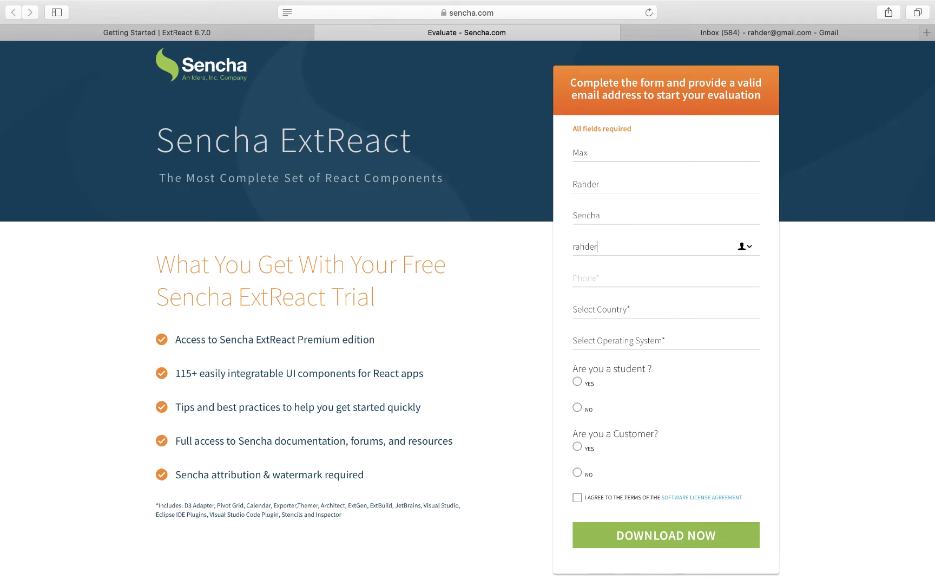
pyautogui.press('Tab')
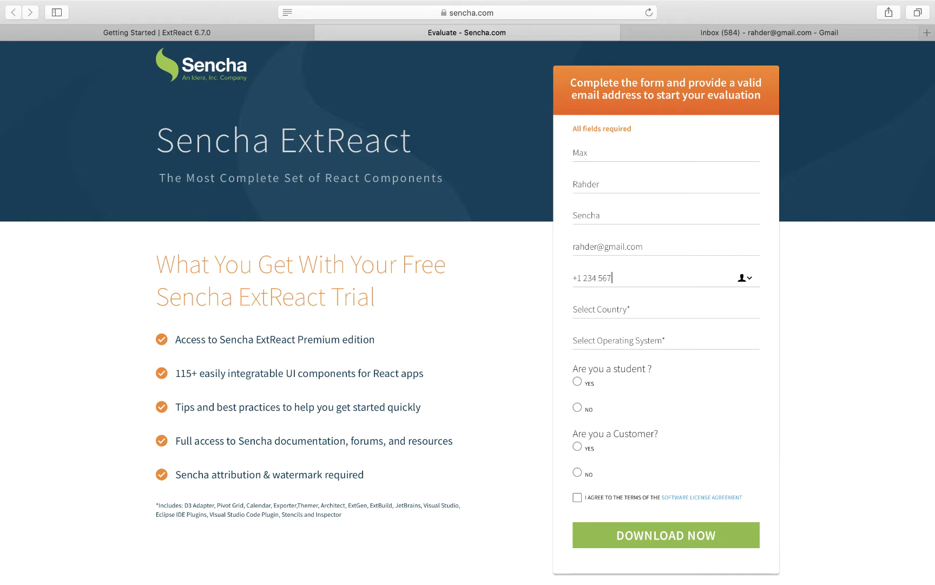
# Set country to United States, state to Texas and operating system to Mac OS X
pyautogui.click(610, 307)
pyautogui.click(609, 321)
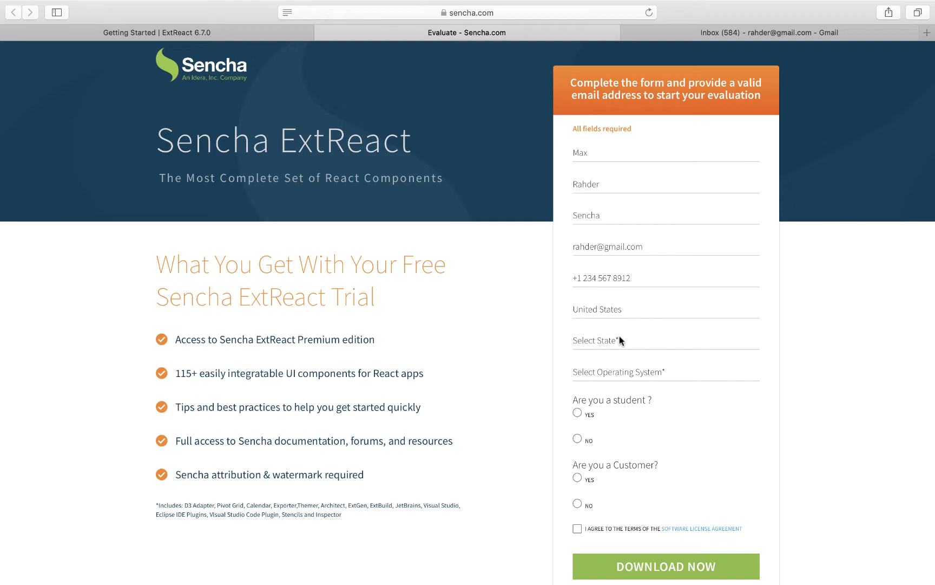
pyautogui.click(619, 339)
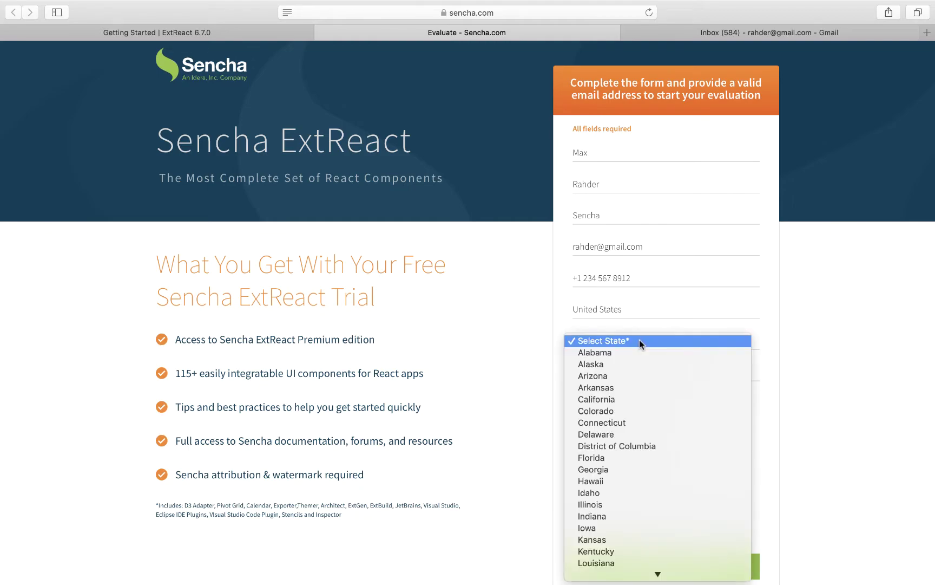
pyautogui.write('tex')
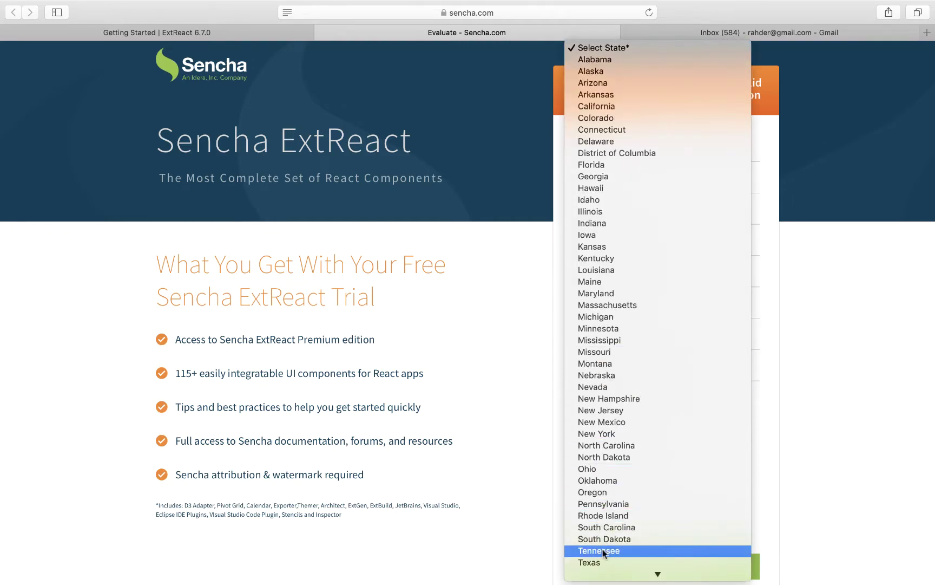
pyautogui.click(600, 562)
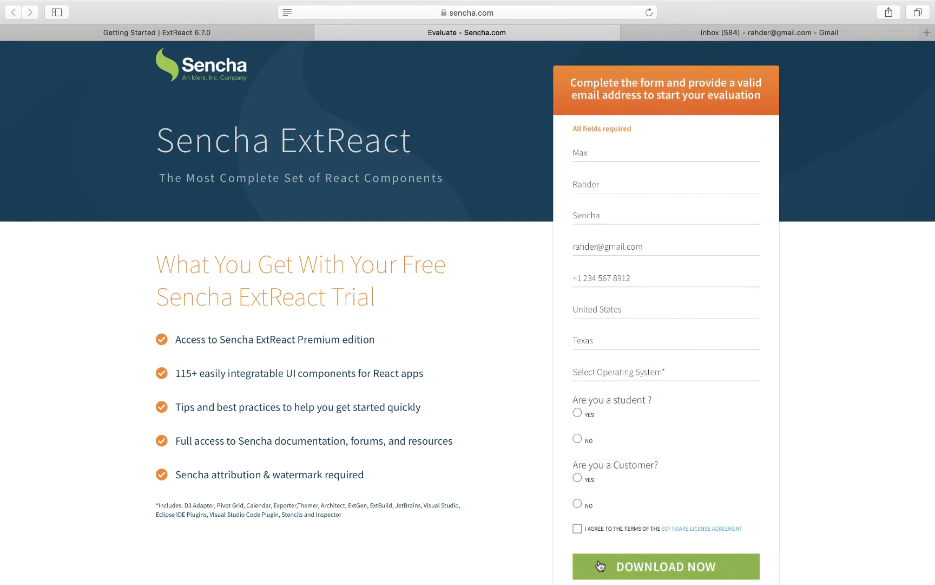
pyautogui.click(612, 372)
pyautogui.click(604, 430)
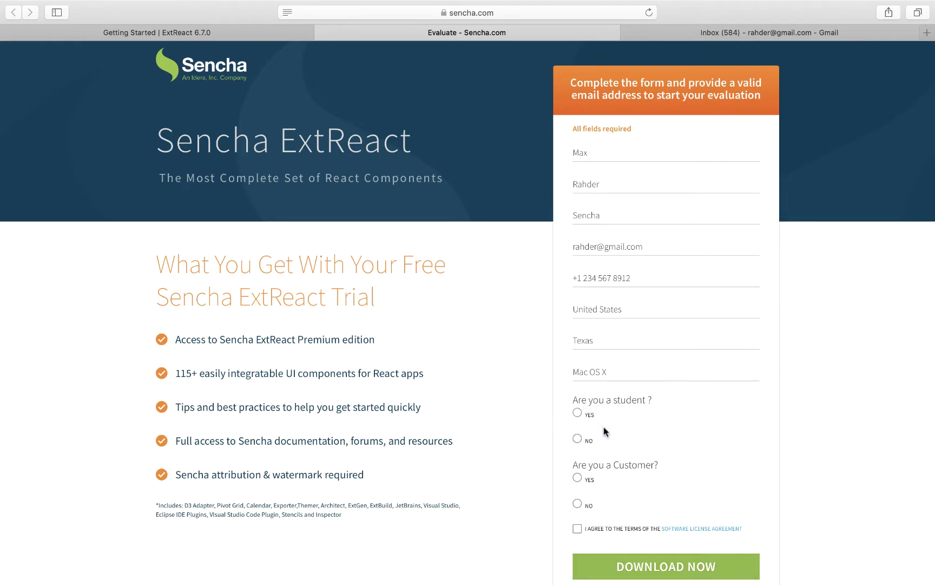
# Answer No to student and customer, accept the license agreement, and submit the form
pyautogui.scroll(-3, 603, 427)
pyautogui.click(578, 365)
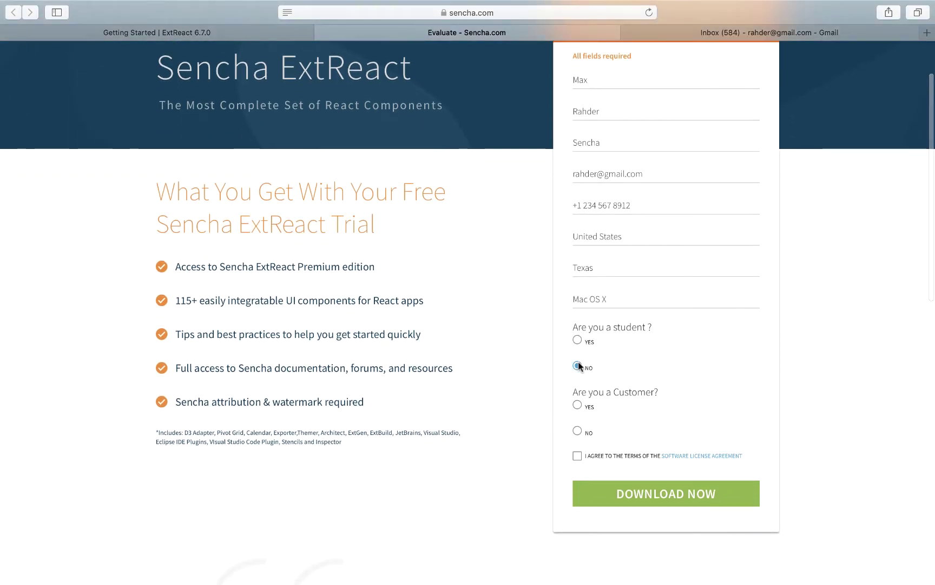
pyautogui.click(577, 431)
pyautogui.click(577, 455)
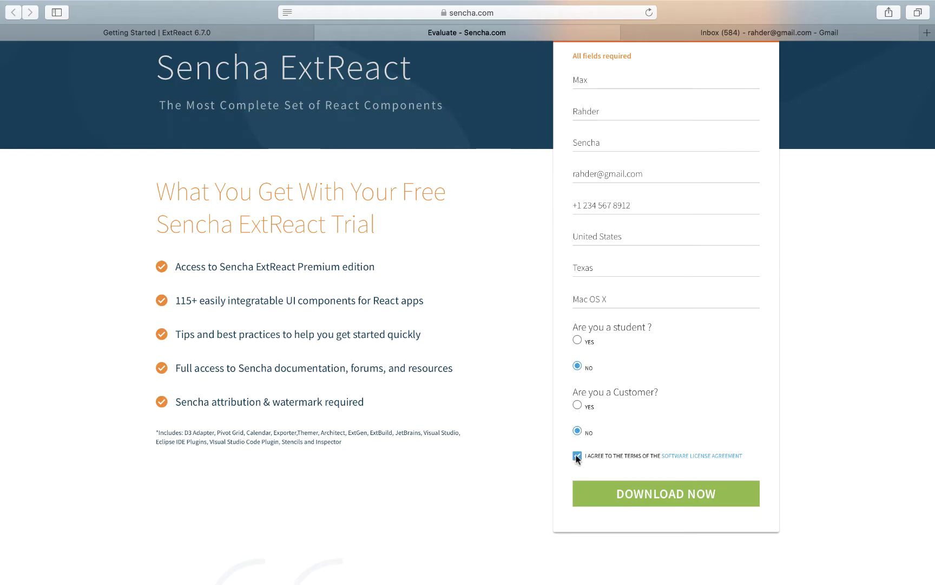
pyautogui.click(624, 494)
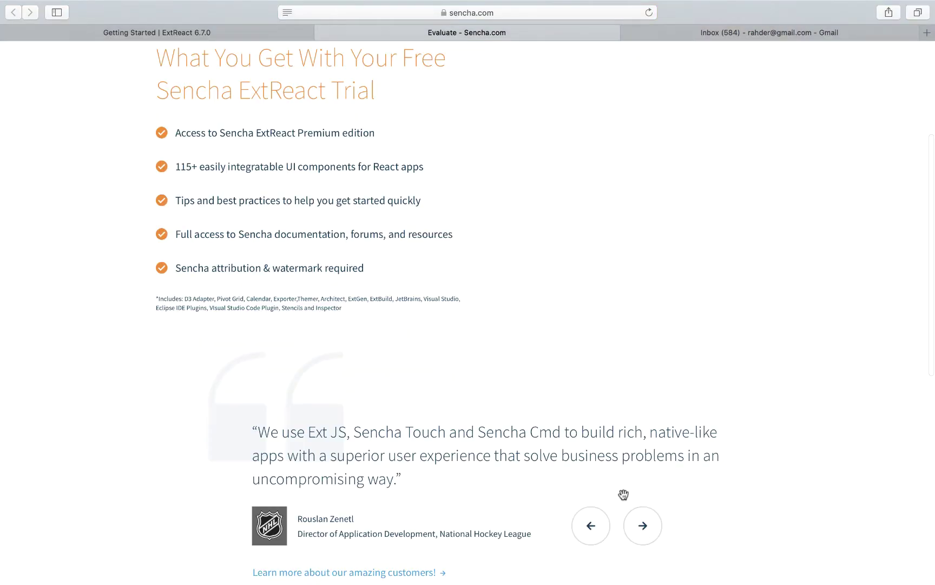
# Open the 'Your ExtReact evaluation starts now!' email and highlight its Username and Password lines
pyautogui.click(750, 33)
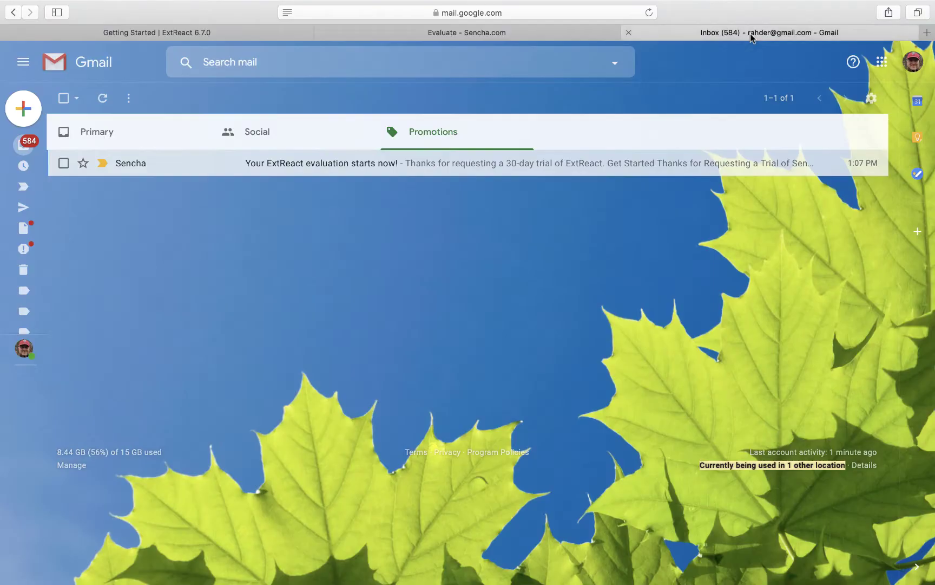
pyautogui.click(413, 165)
pyautogui.scroll(-5, 655, 423)
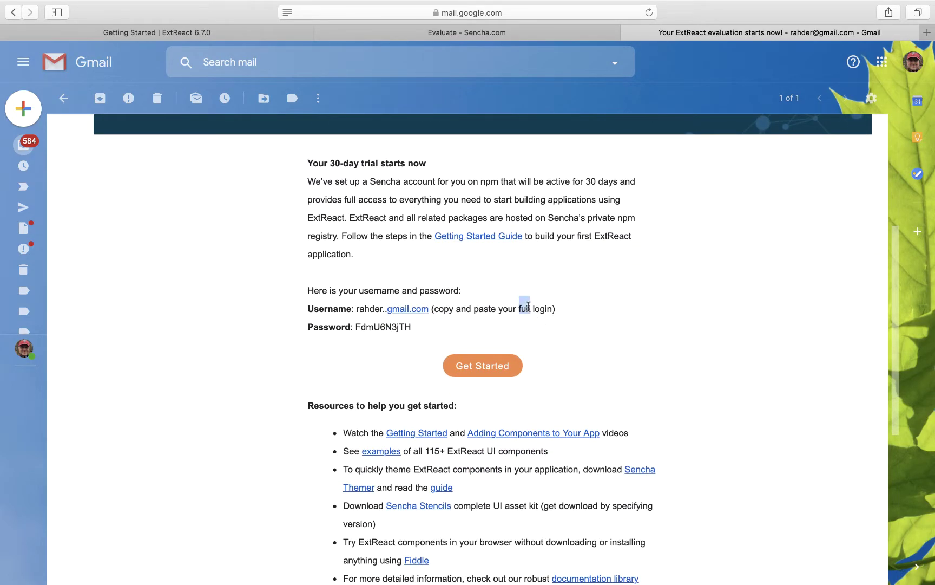
pyautogui.tripleClick(523, 309)
pyautogui.tripleClick(471, 328)
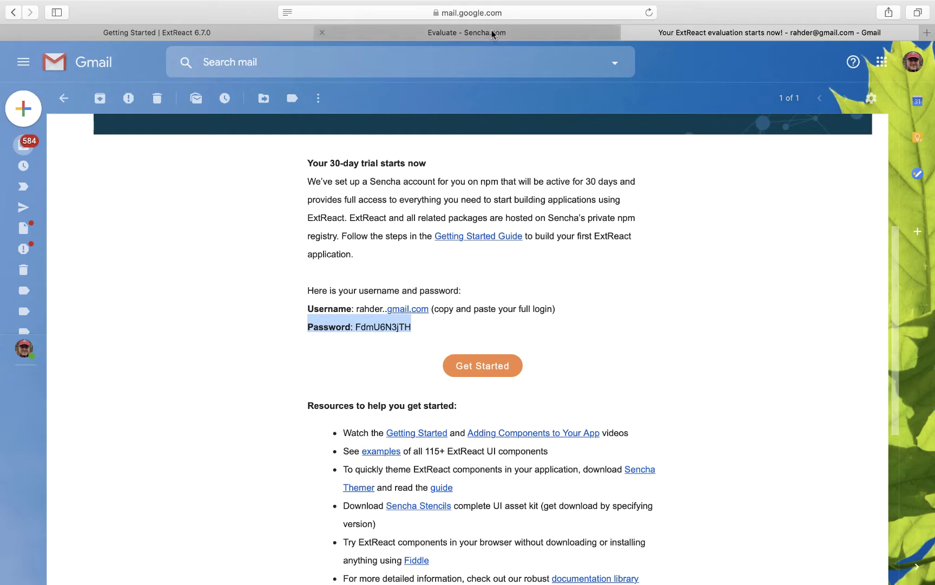
# Select the Step 2 npm login command for the Sencha registry in the Getting Started docs
pyautogui.click(248, 36)
pyautogui.scroll(-5, 534, 248)
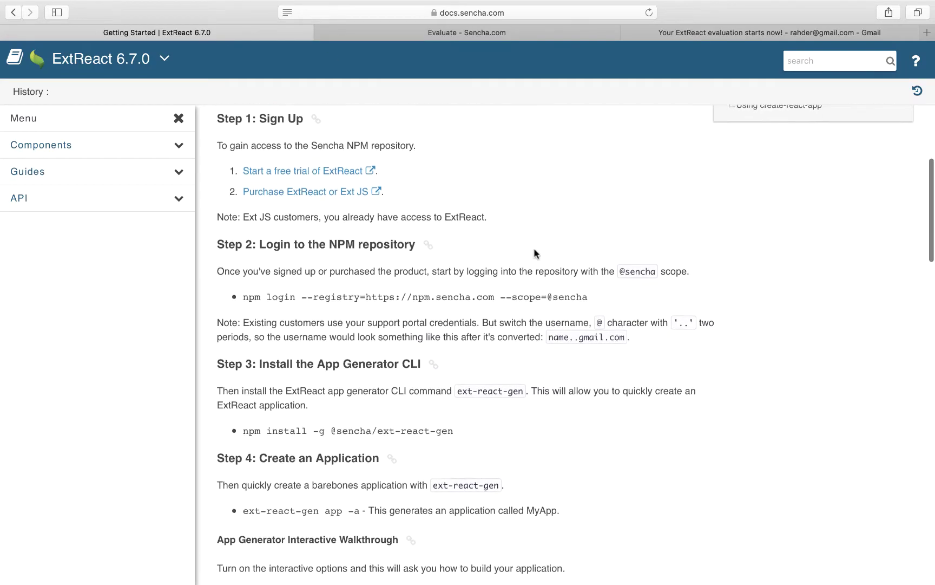
pyautogui.tripleClick(534, 244)
pyautogui.press('super+c')
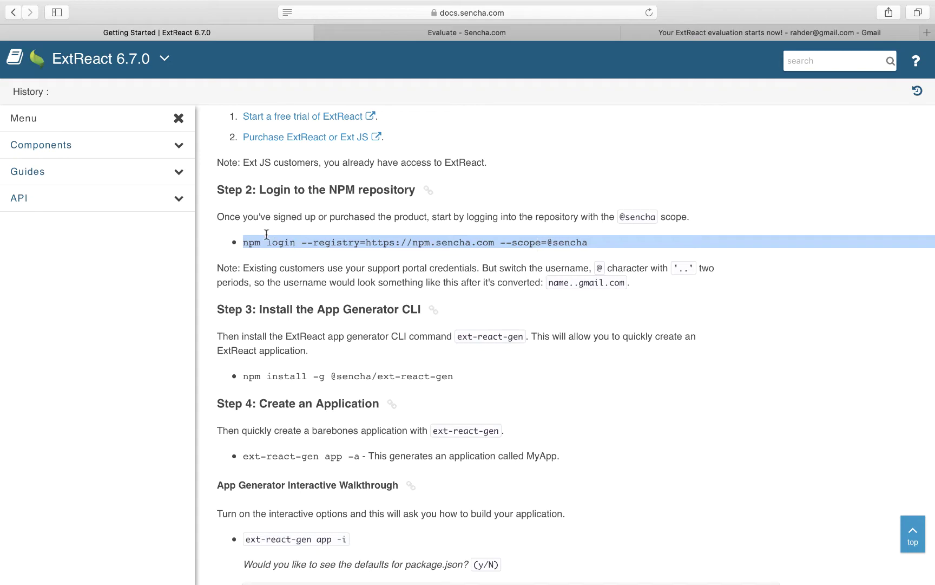
pyautogui.moveTo(255, 243); pyautogui.dragTo(588, 244)
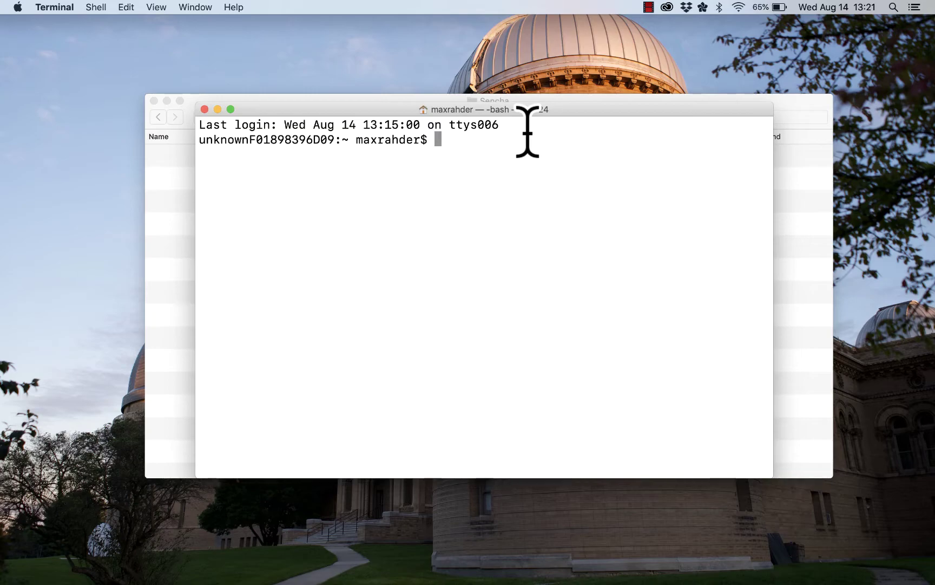
pyautogui.press('super+v')
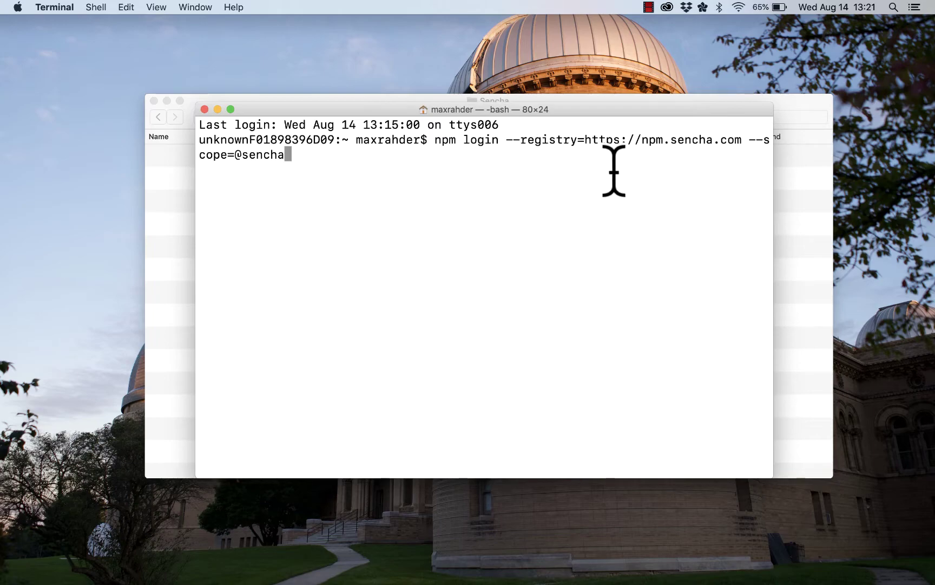
pyautogui.press('Return')
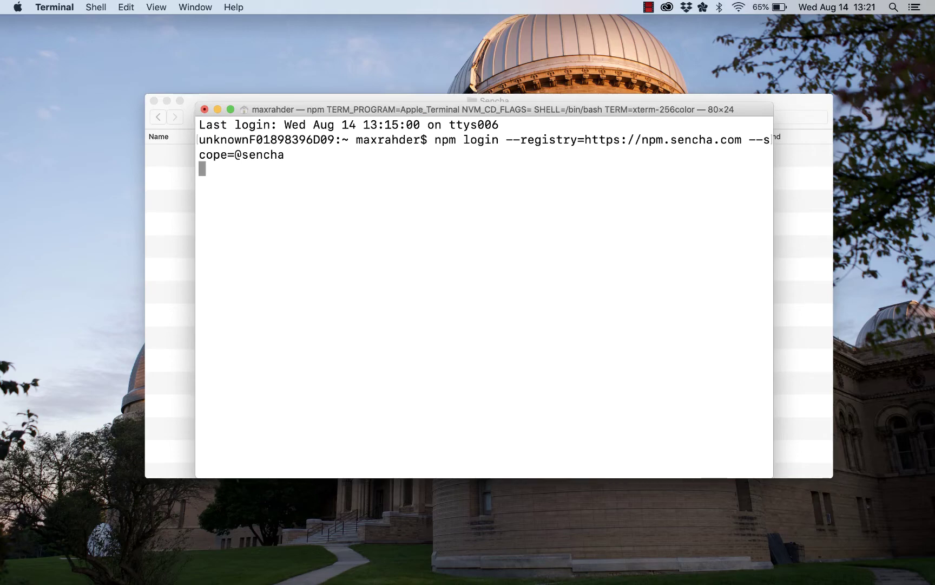
pyautogui.press('super+Tab')
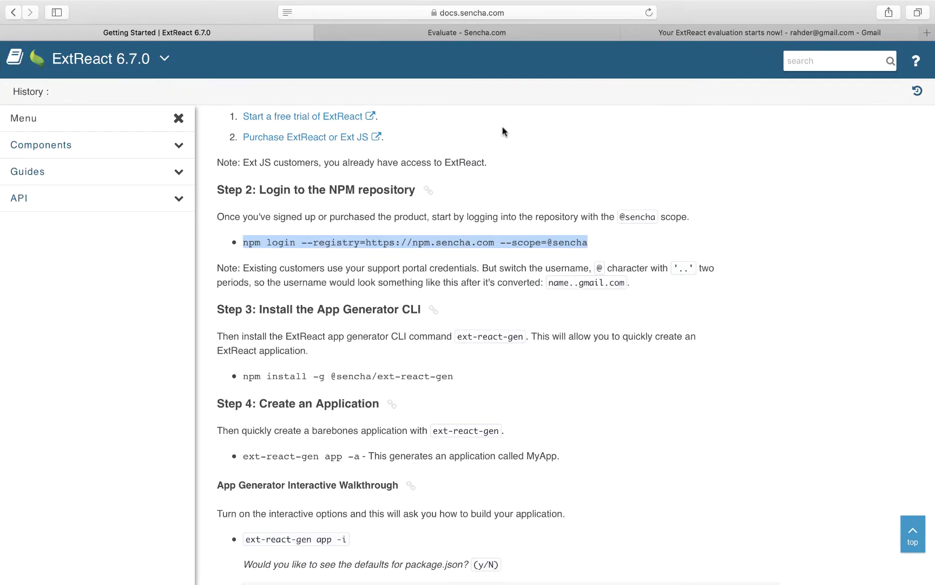
# Enter the email's trial username at the npm login prompt, then select the trial password
pyautogui.click(709, 31)
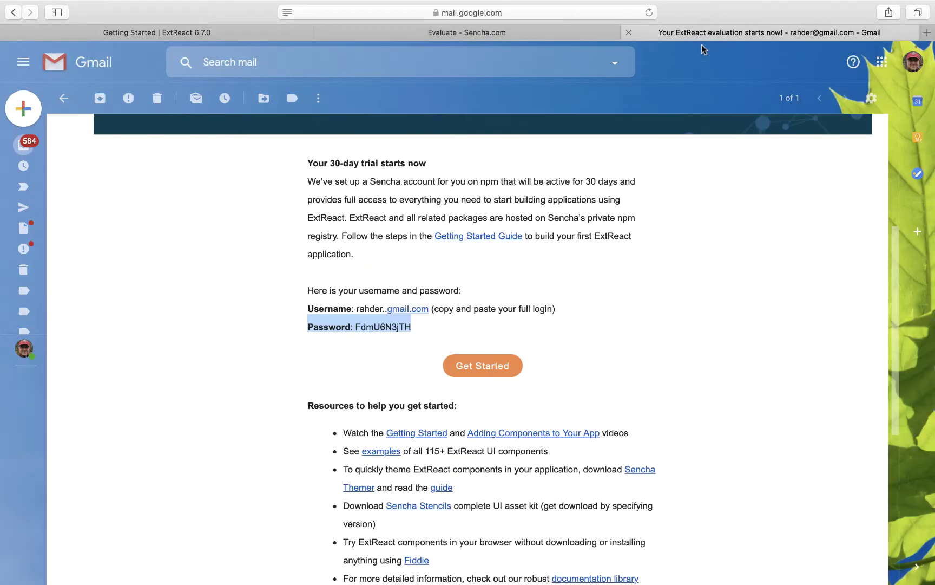
pyautogui.moveTo(357, 308); pyautogui.dragTo(388, 307)
pyautogui.press('super+c')
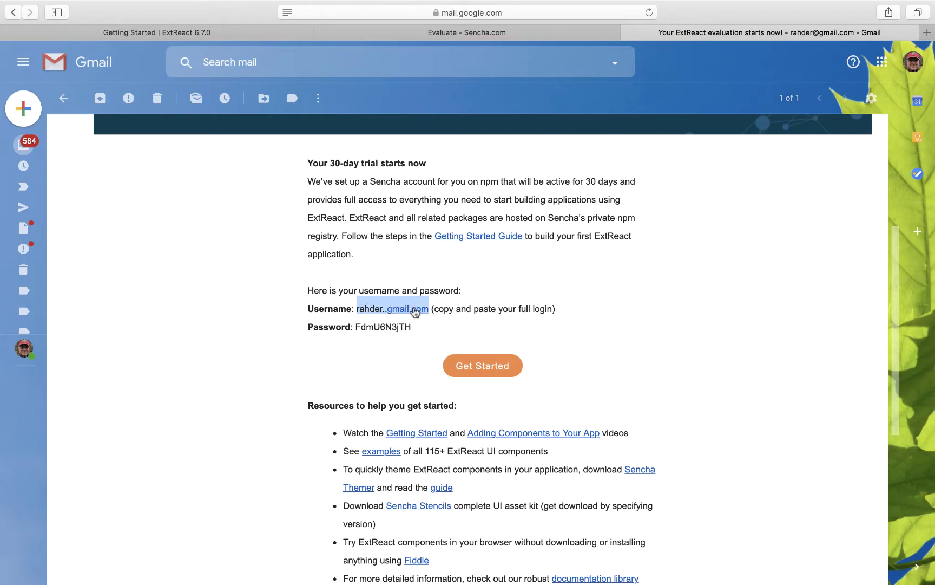
pyautogui.press('super+Tab')
pyautogui.press('super+v')
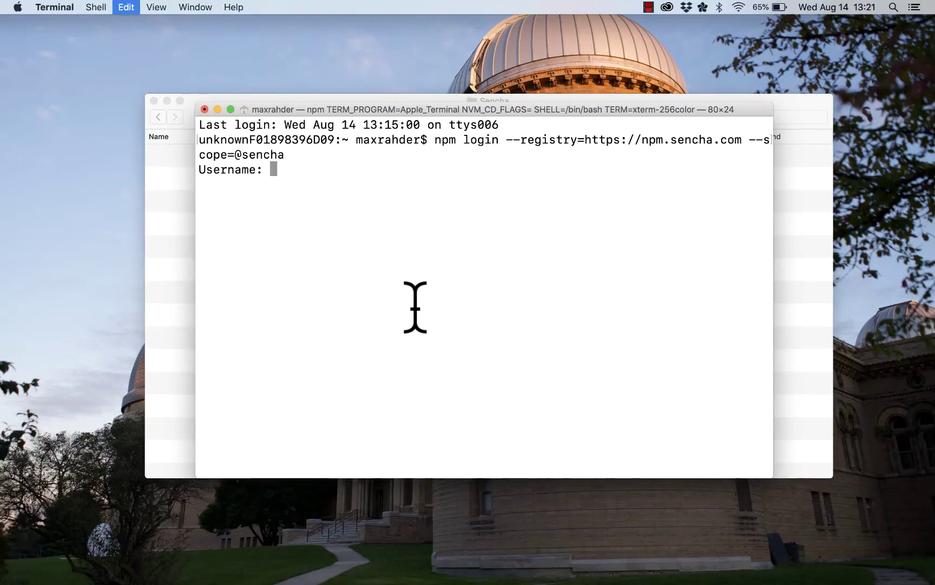
pyautogui.press('Return')
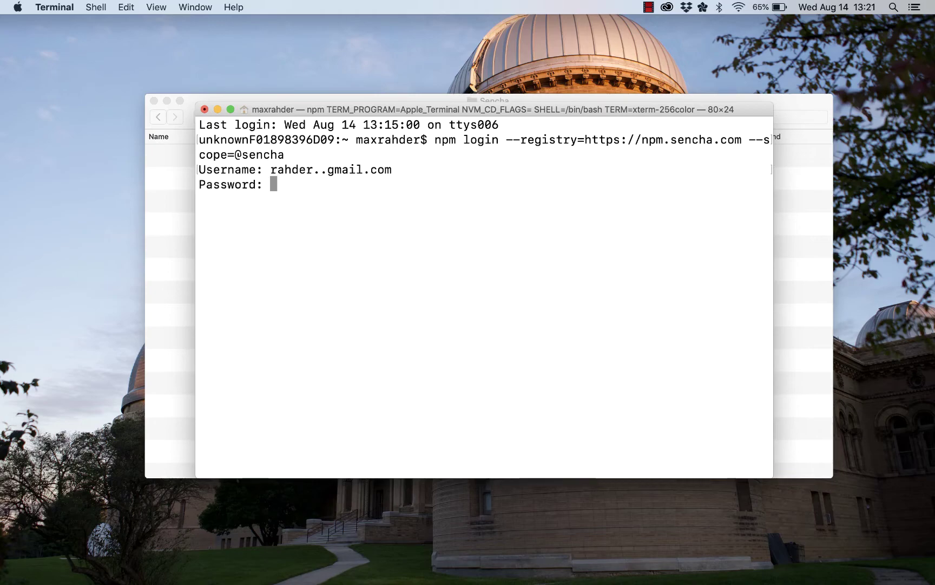
pyautogui.hotkey('ctrl', 'Right')
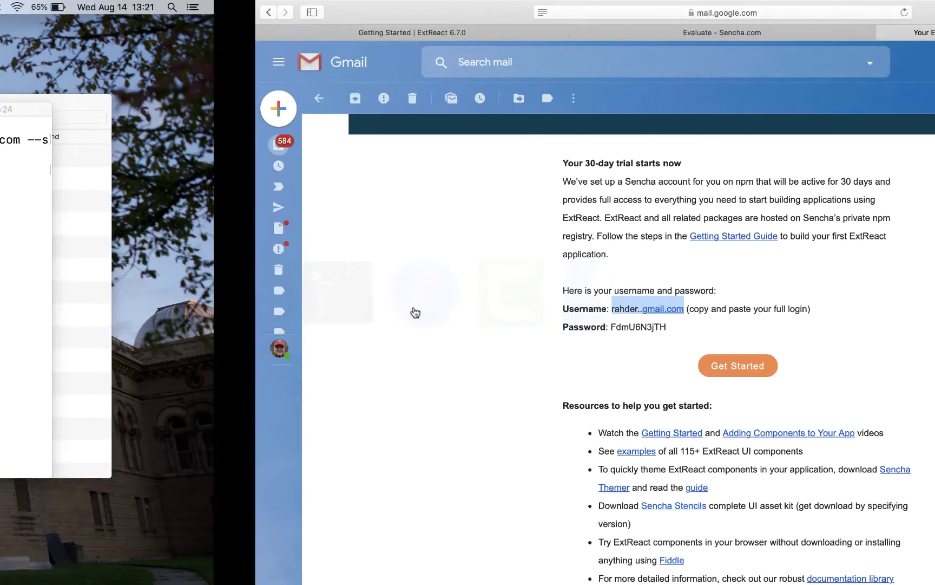
pyautogui.doubleClick(396, 325)
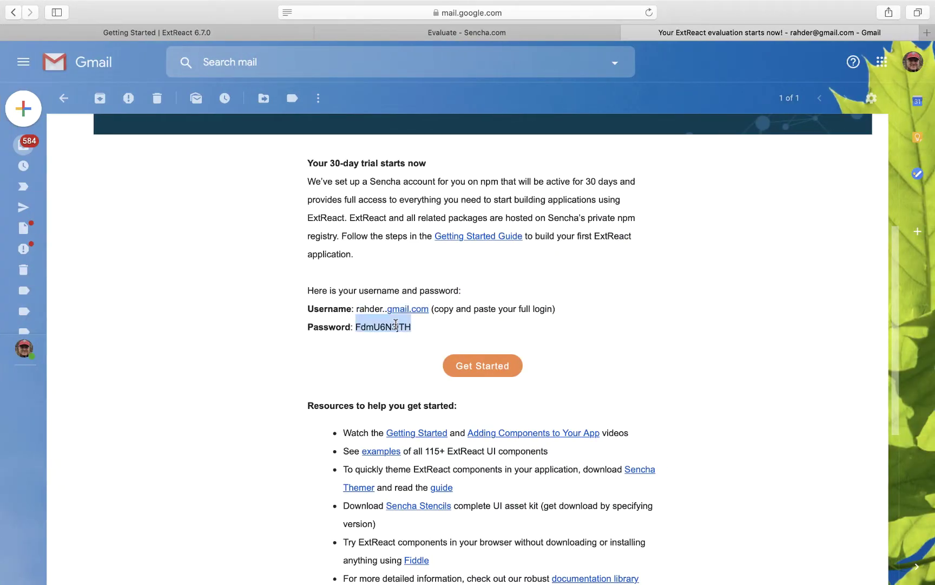
# Complete npm login with the trial password and account e-mail, then type cat ~/.npmrc
pyautogui.hotkey('ctrl', 'Left')
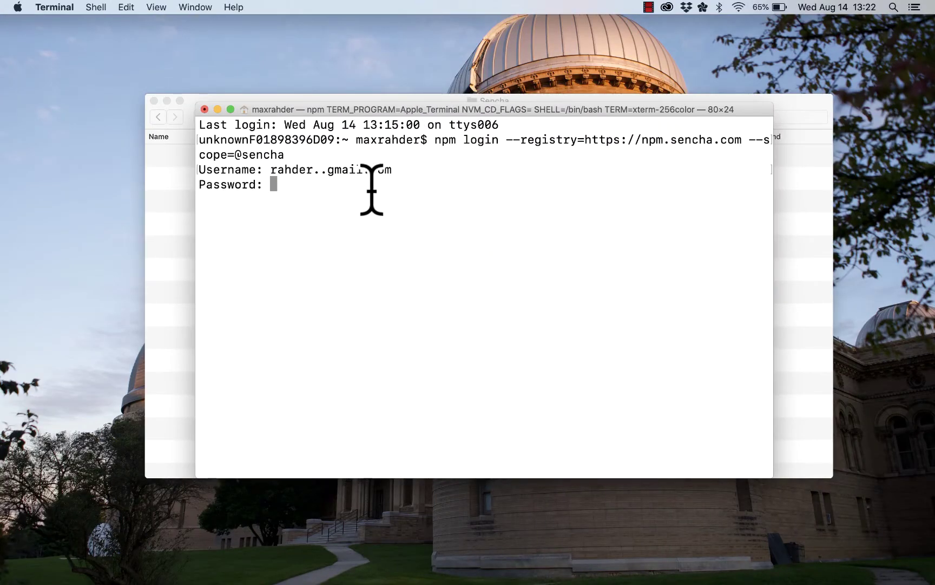
pyautogui.press('super+v')
pyautogui.press('Return')
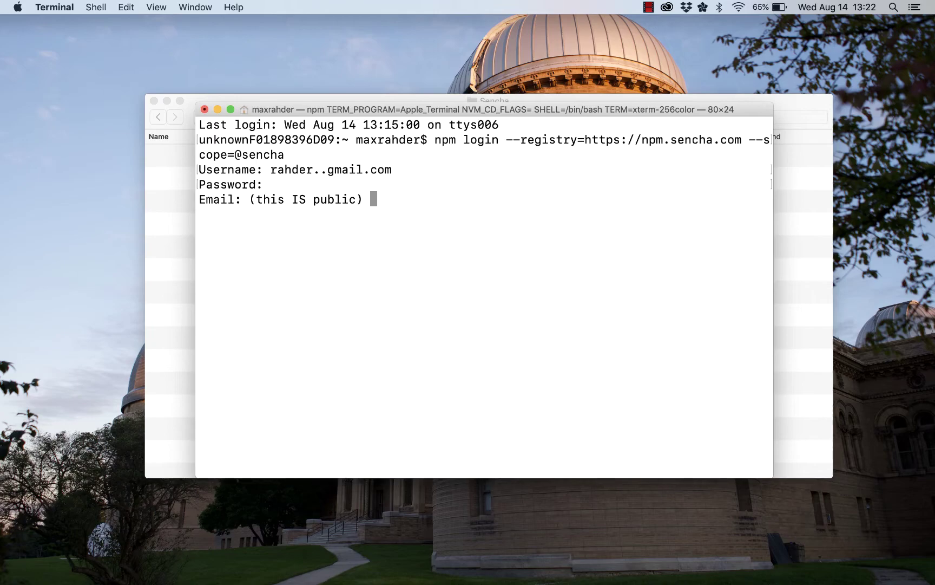
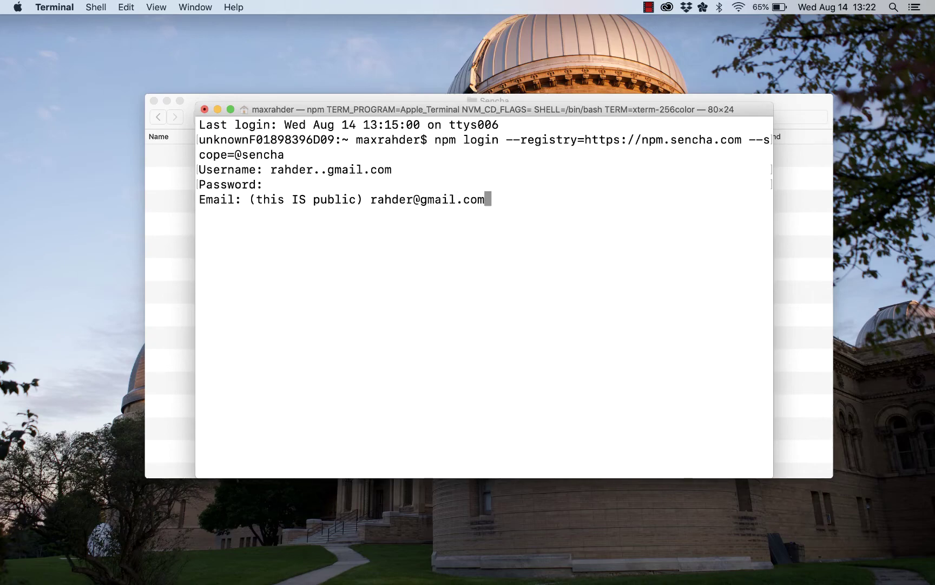
pyautogui.press('Return')
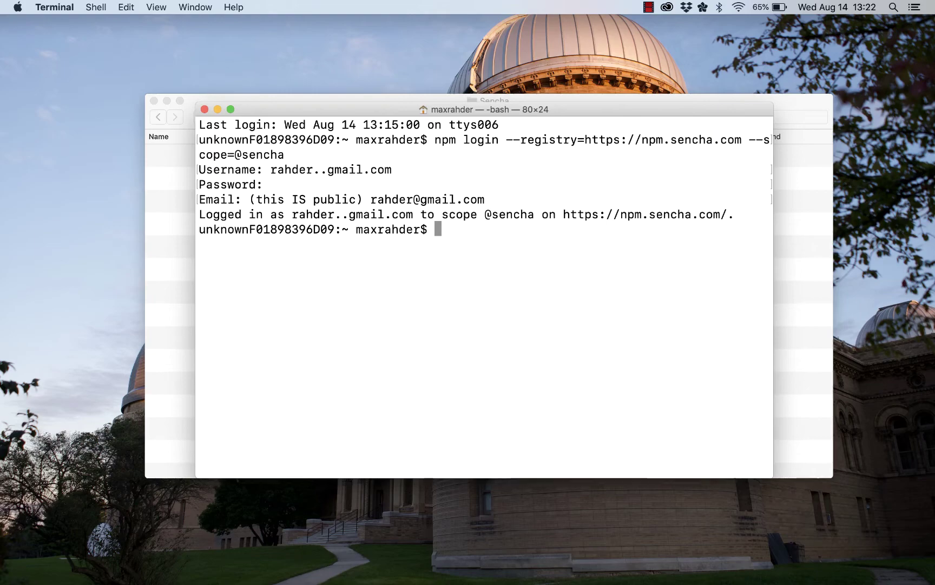
pyautogui.write('cat ~/.npm')
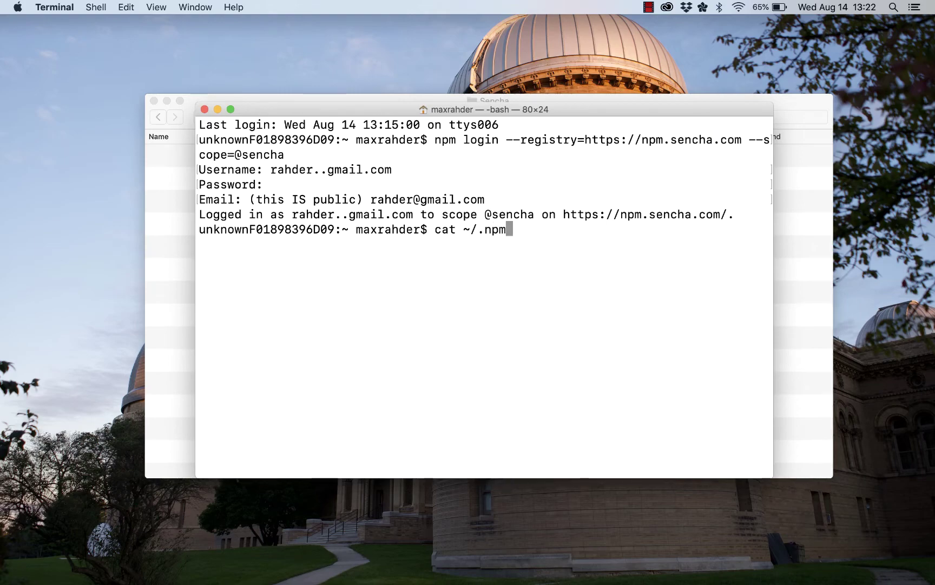
pyautogui.write('rc')
# Run cat ~/.npmrc and point out the npm.sencha.com _authToken entry and its value
pyautogui.press('Return')
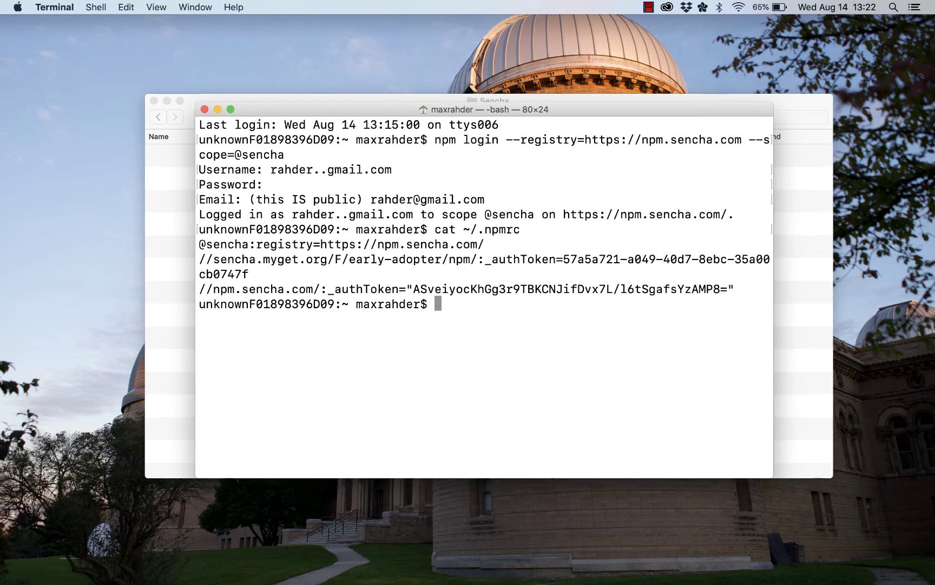
pyautogui.doubleClick(481, 296)
pyautogui.doubleClick(373, 289)
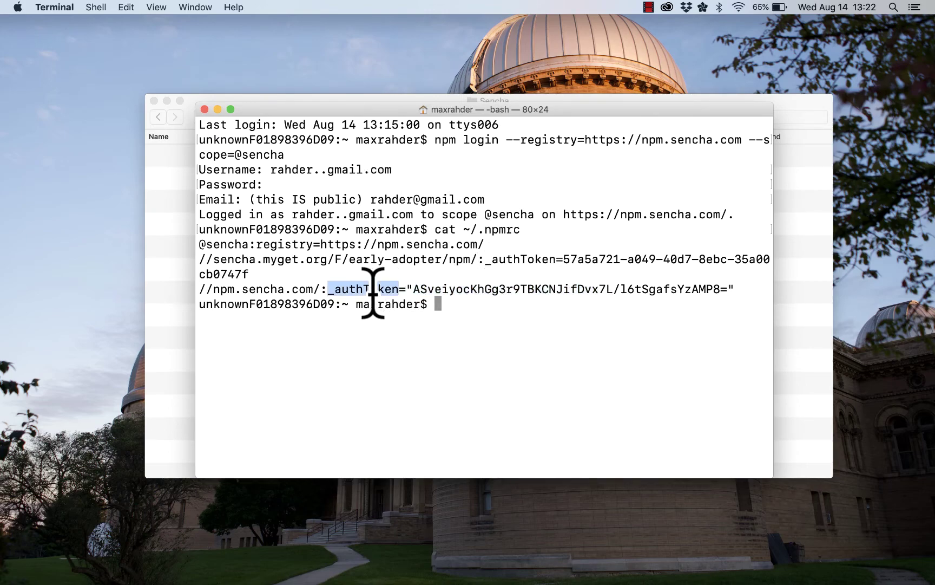
pyautogui.press('super+Tab')
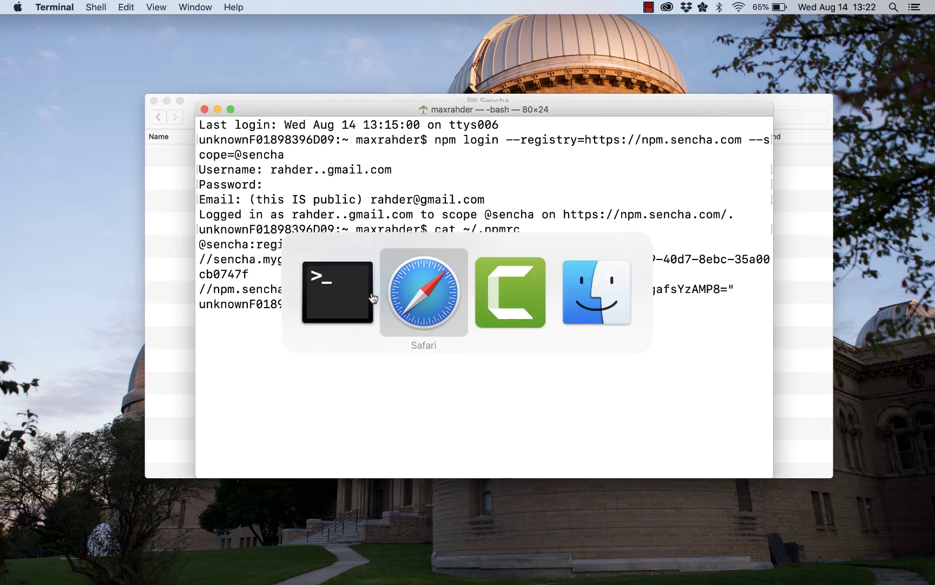